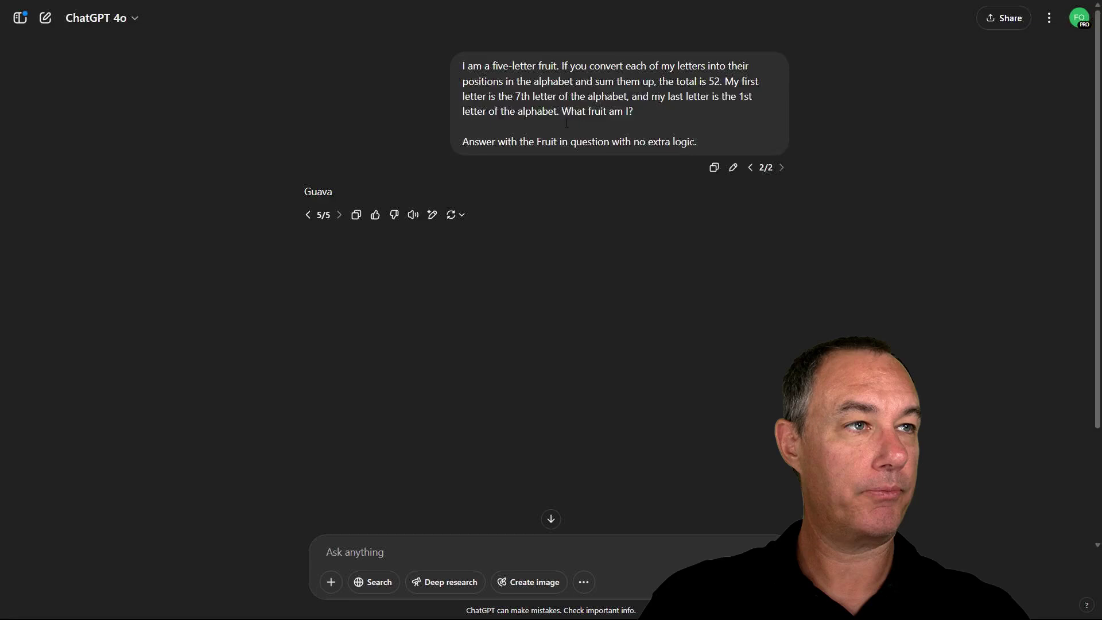
Show the chat fullscreen at 200% zoom and highlight the riddle, letter clues and answer-only line.
key("F11")
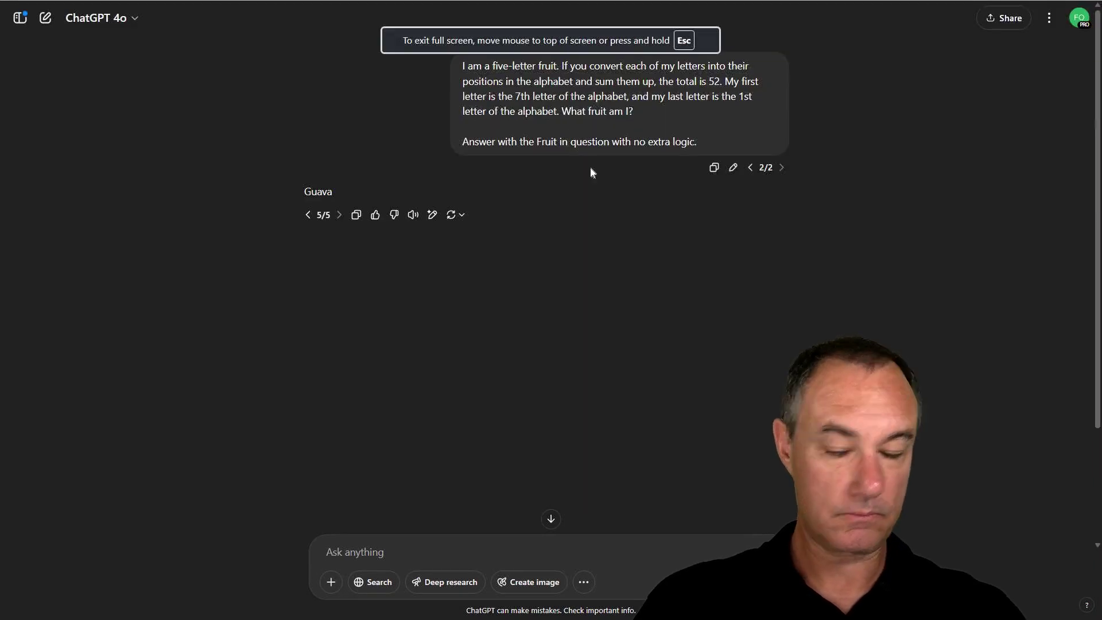
key("ctrl+plus")
key("ctrl+plus")
key("ctrl+plus")
key("ctrl+plus")
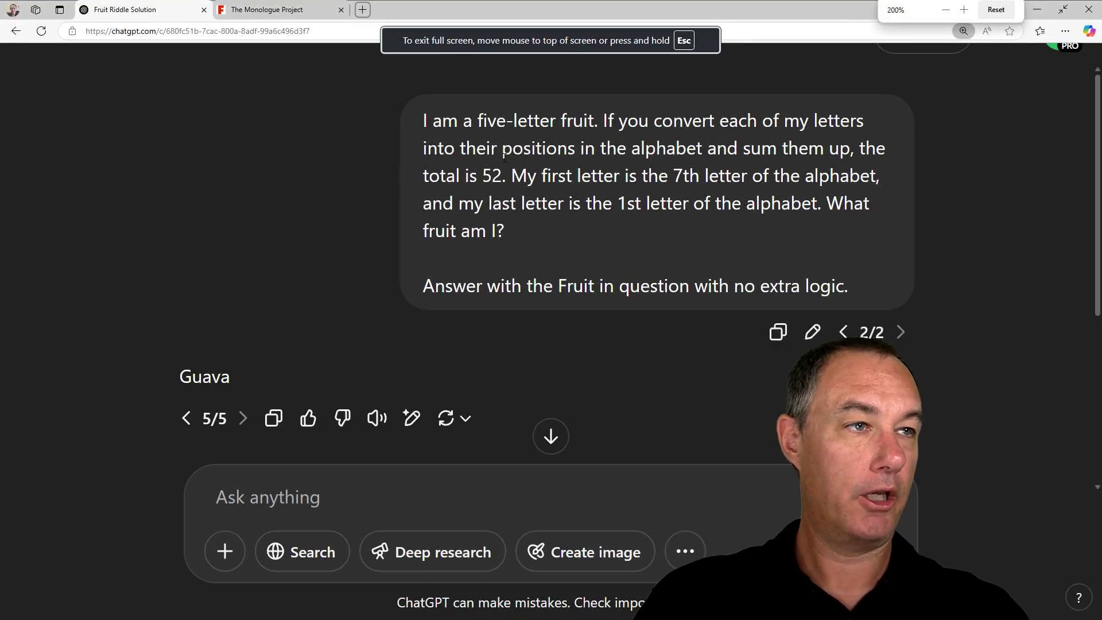
left_click_drag(428, 118, 579, 252)
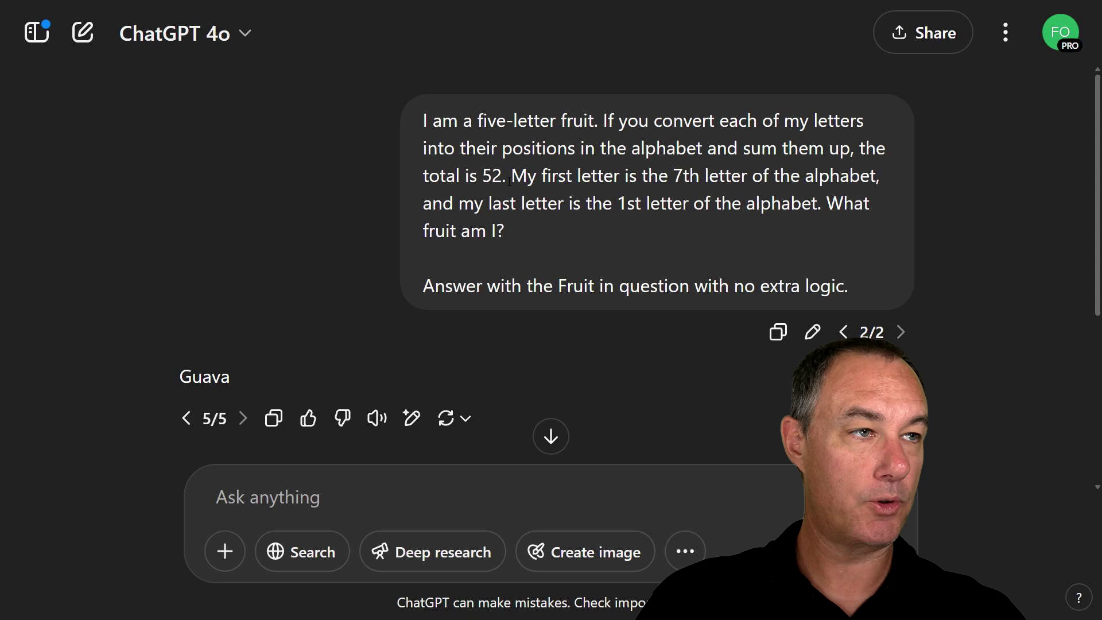
left_click_drag(570, 180, 774, 209)
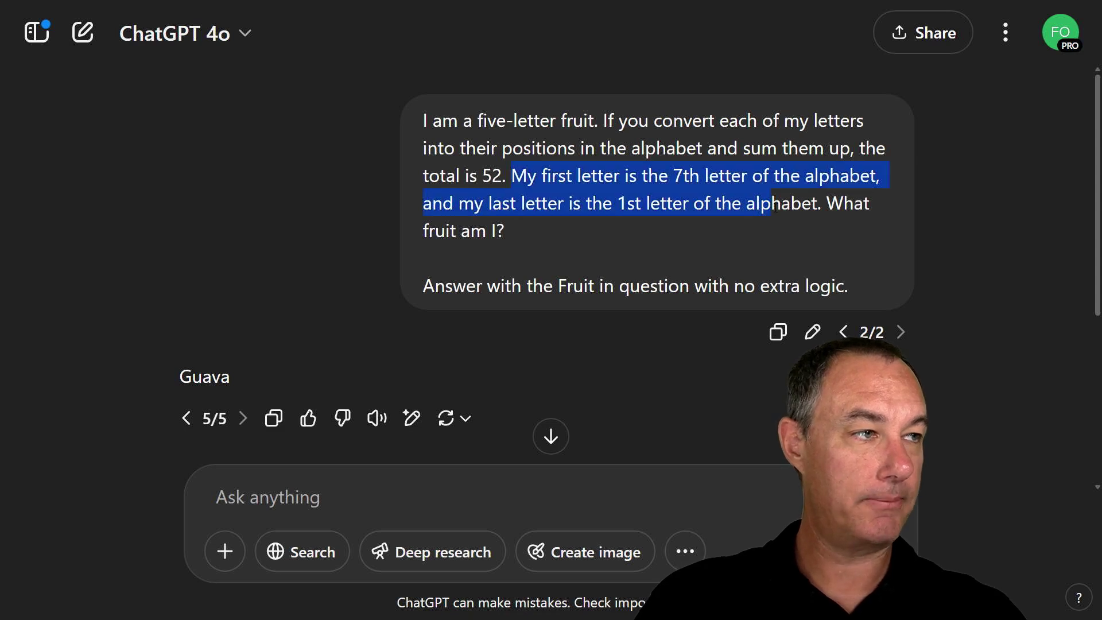
left_click(882, 222)
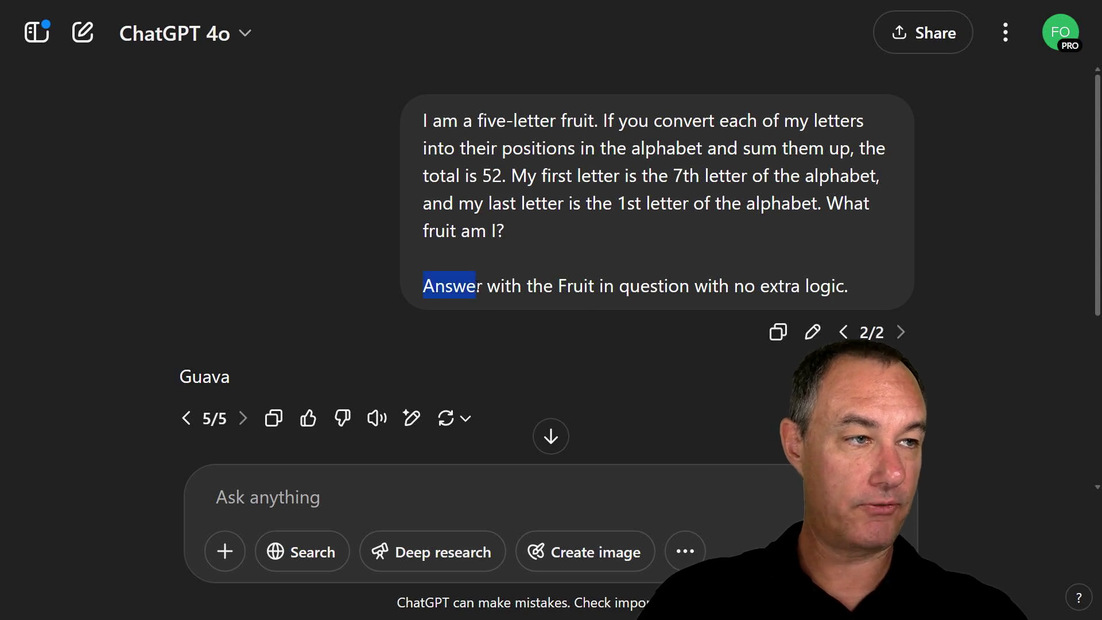
left_click_drag(478, 286, 614, 286)
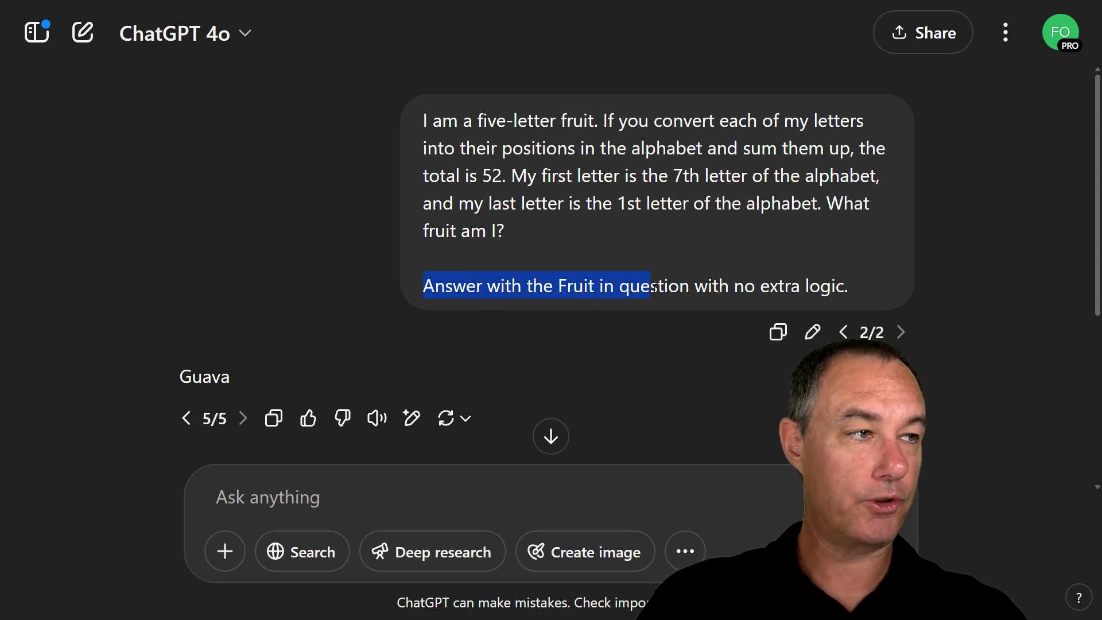
left_click_drag(800, 286, 866, 286)
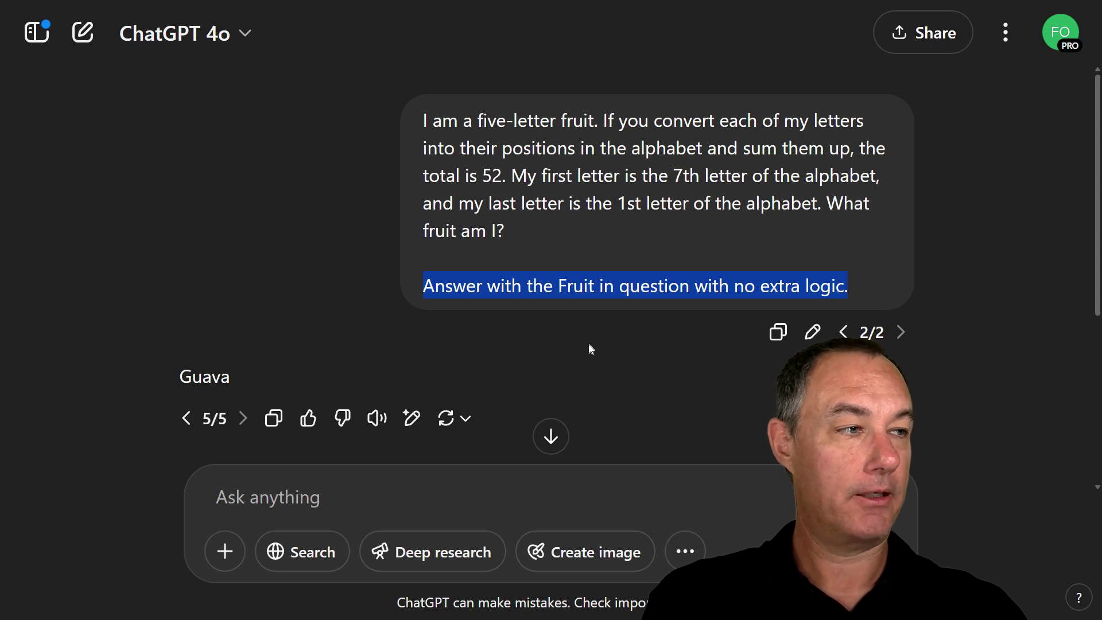
Delete the 'Answer with the Fruit…' line from the riddle prompt and resend it.
left_click(812, 332)
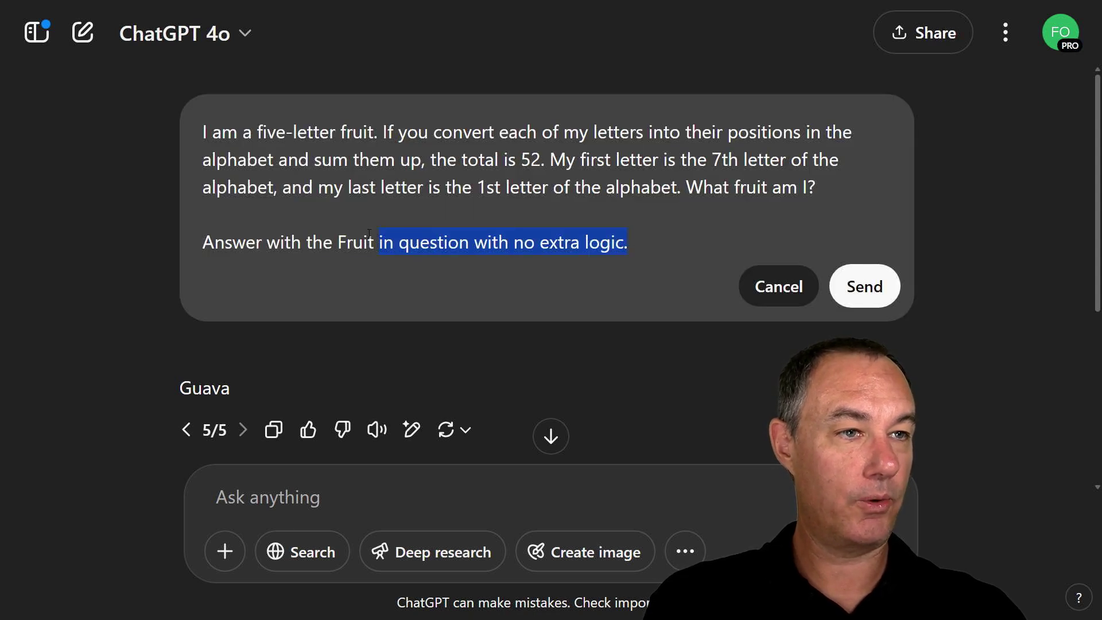
key("BackSpace")
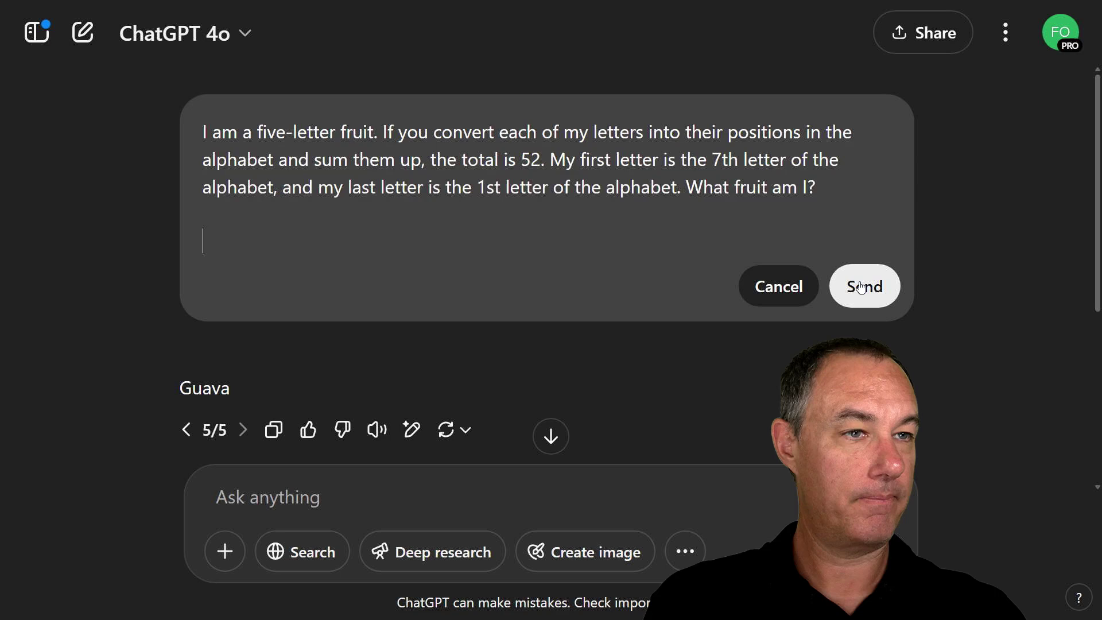
left_click(860, 287)
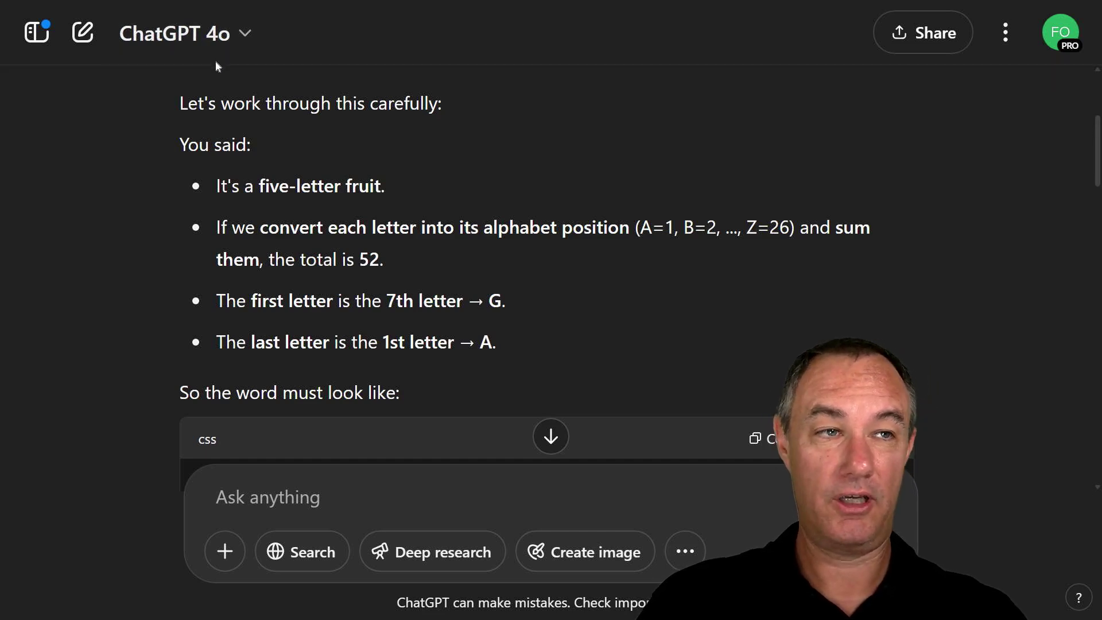
scroll(435, 323, "down", 1)
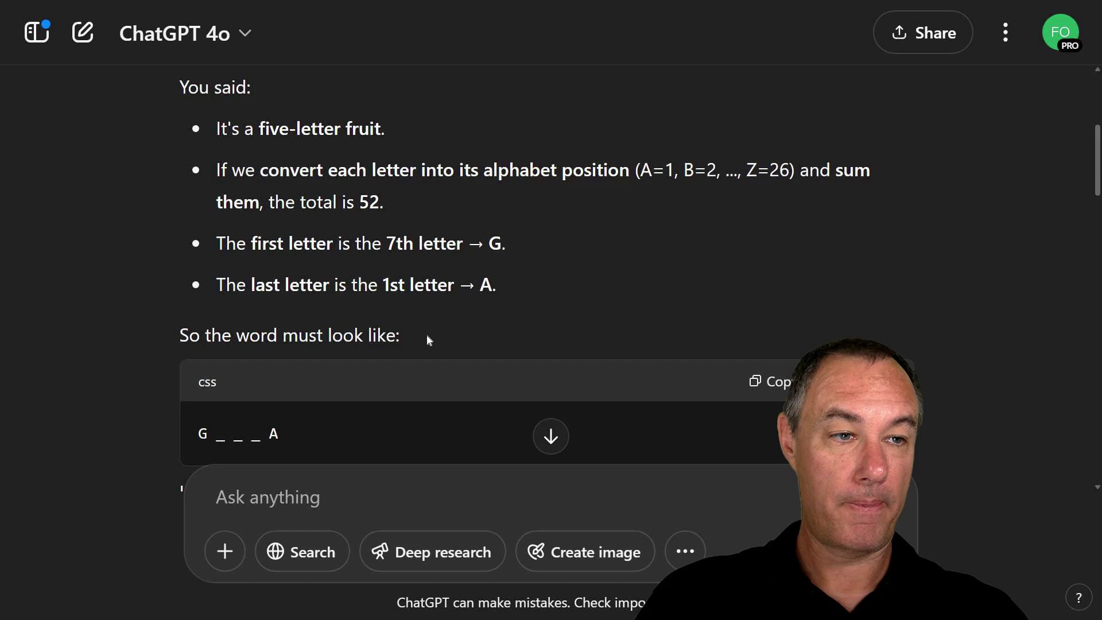
scroll(425, 340, "down", 2)
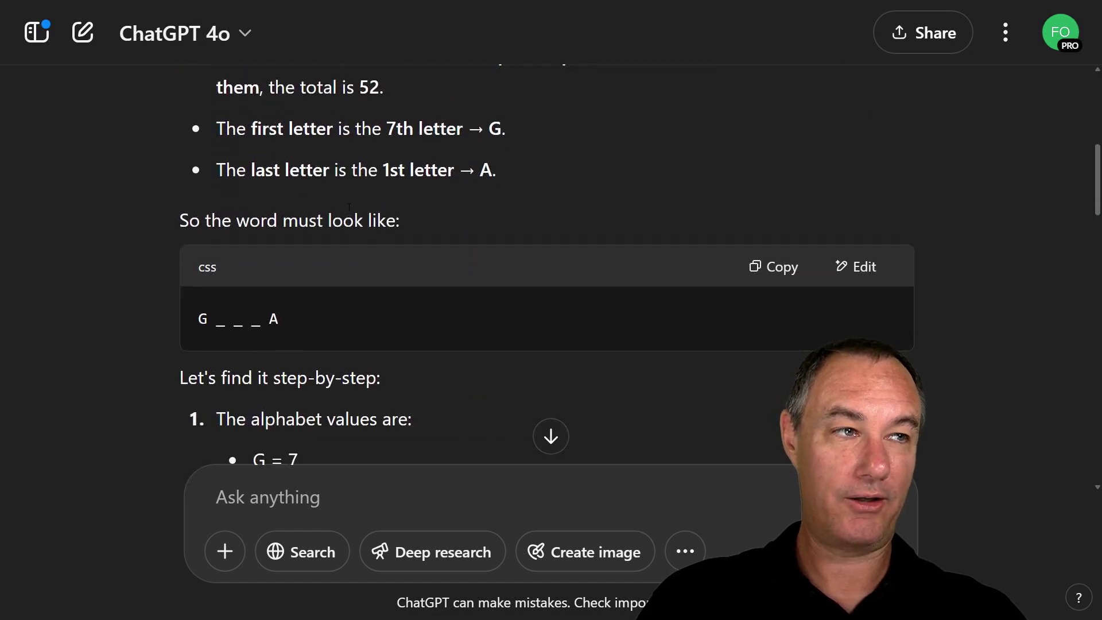
scroll(427, 225, "down", 1)
scroll(423, 281, "down", 1)
scroll(383, 297, "down", 2)
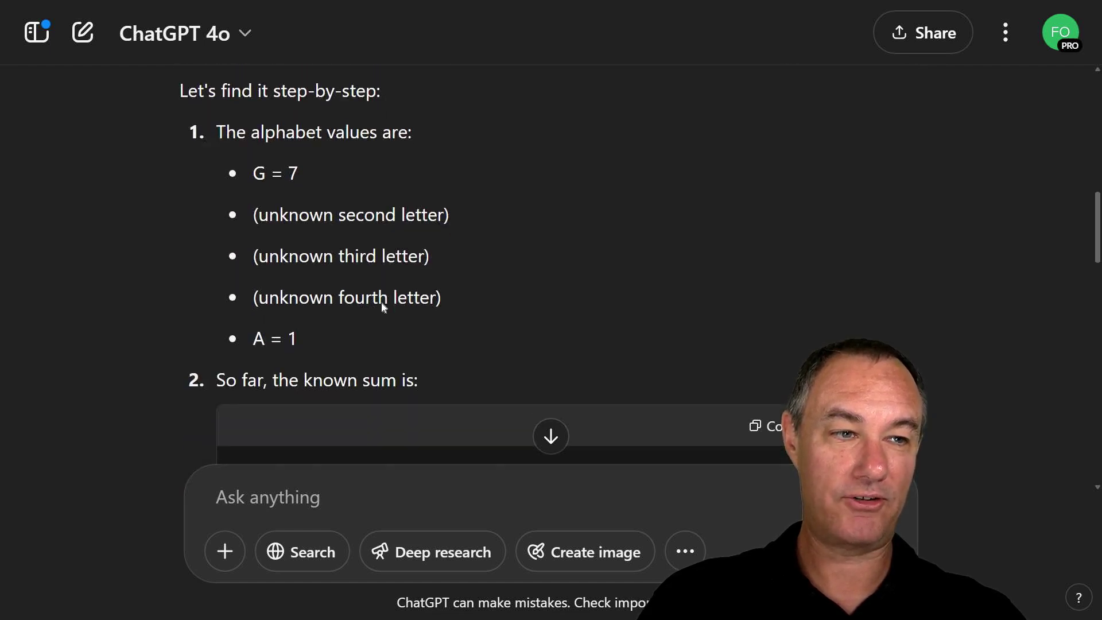
scroll(381, 301, "down", 2)
scroll(378, 307, "down", 2)
scroll(371, 319, "down", 2)
scroll(349, 357, "down", 2)
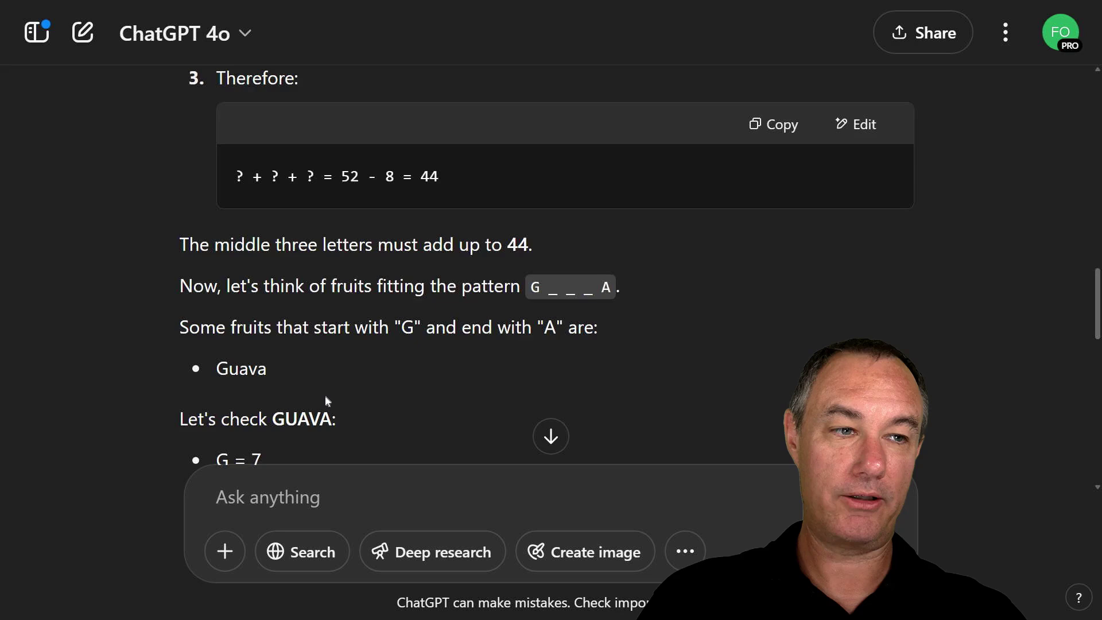
scroll(325, 396, "down", 2)
scroll(325, 395, "down", 2)
scroll(325, 395, "down", 2)
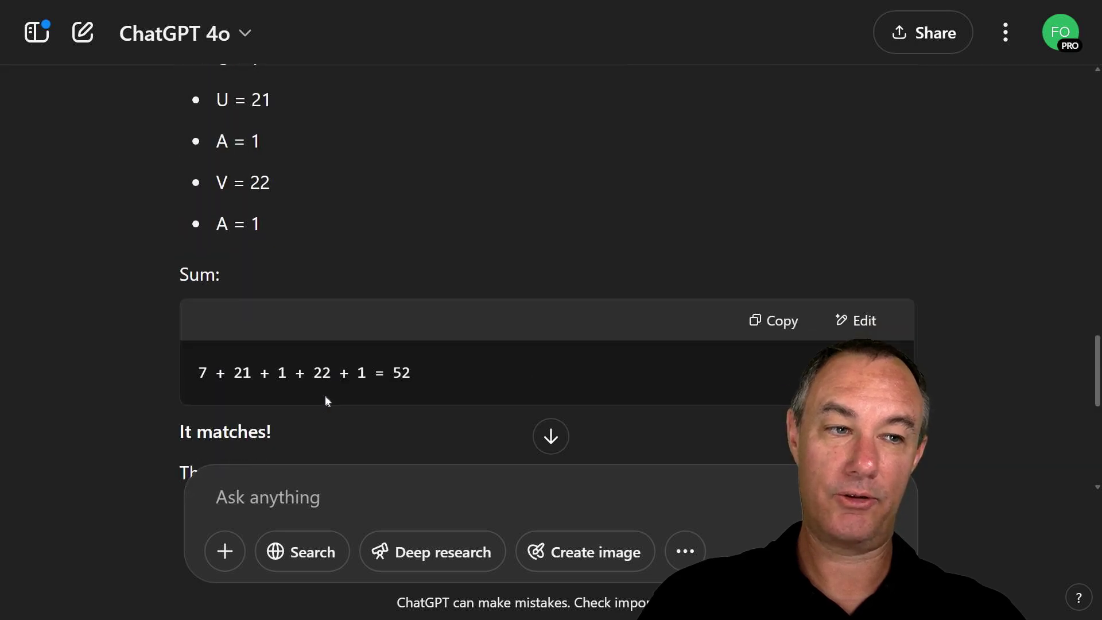
scroll(325, 395, "down", 2)
scroll(325, 401, "down", 1)
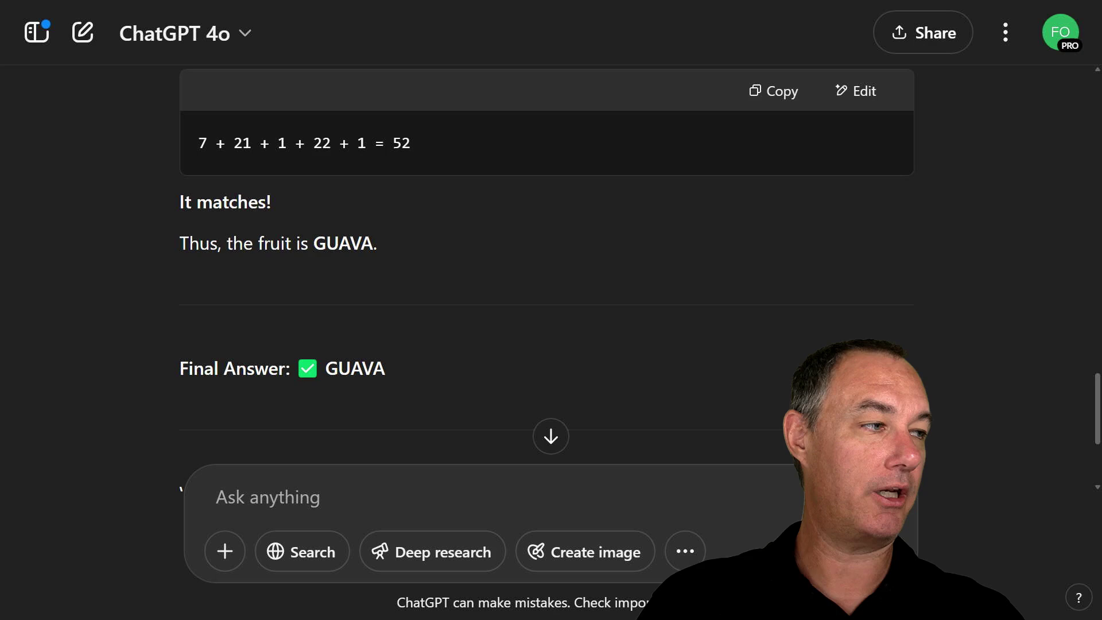
scroll(648, 246, "up", 10)
scroll(648, 246, "up", 10)
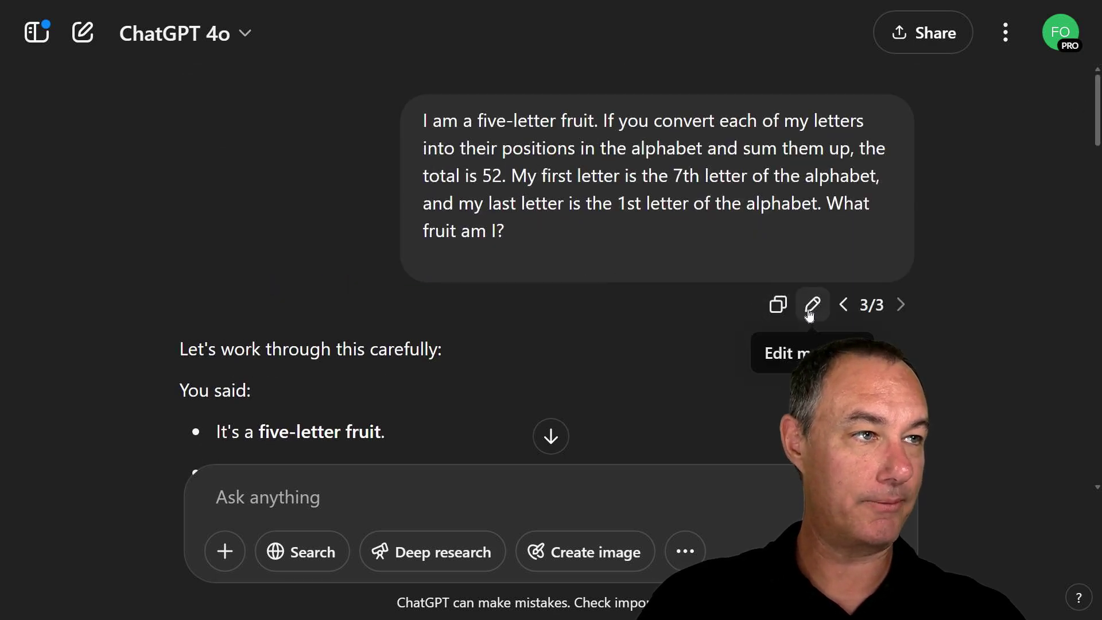
Abandon an edit and return to the prompt version that was answered Guava.
left_click(812, 305)
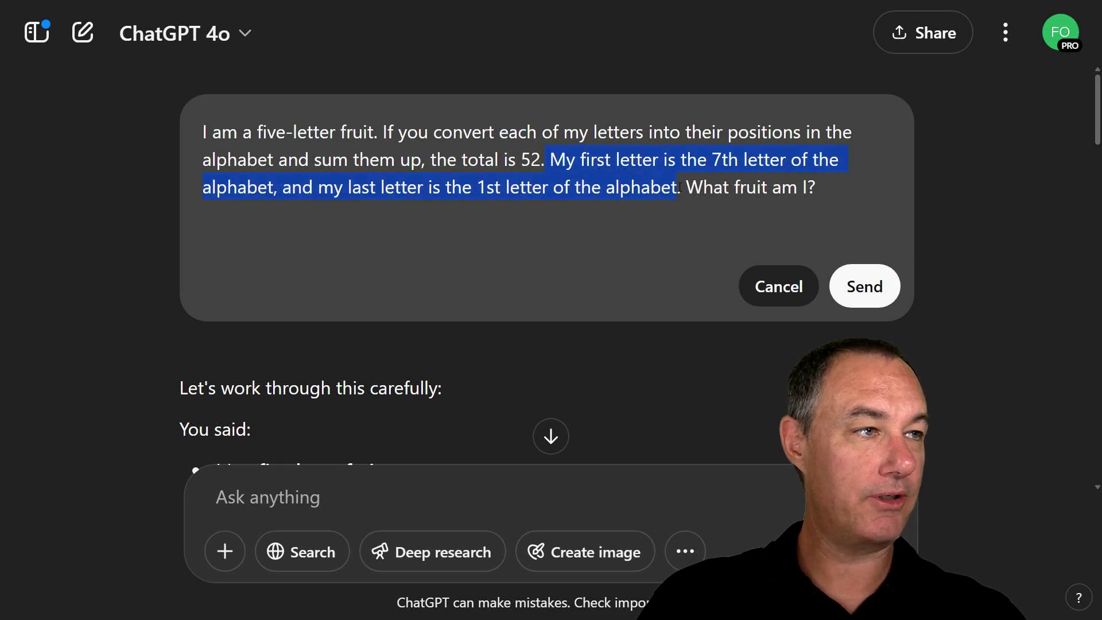
left_click_drag(679, 189, 682, 229)
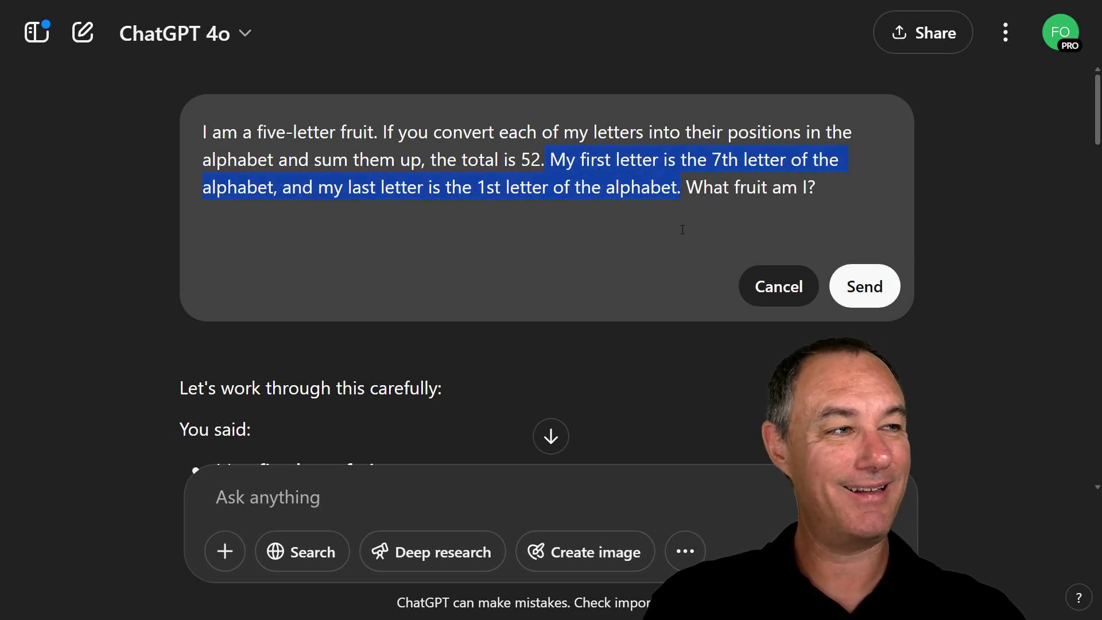
left_click(777, 288)
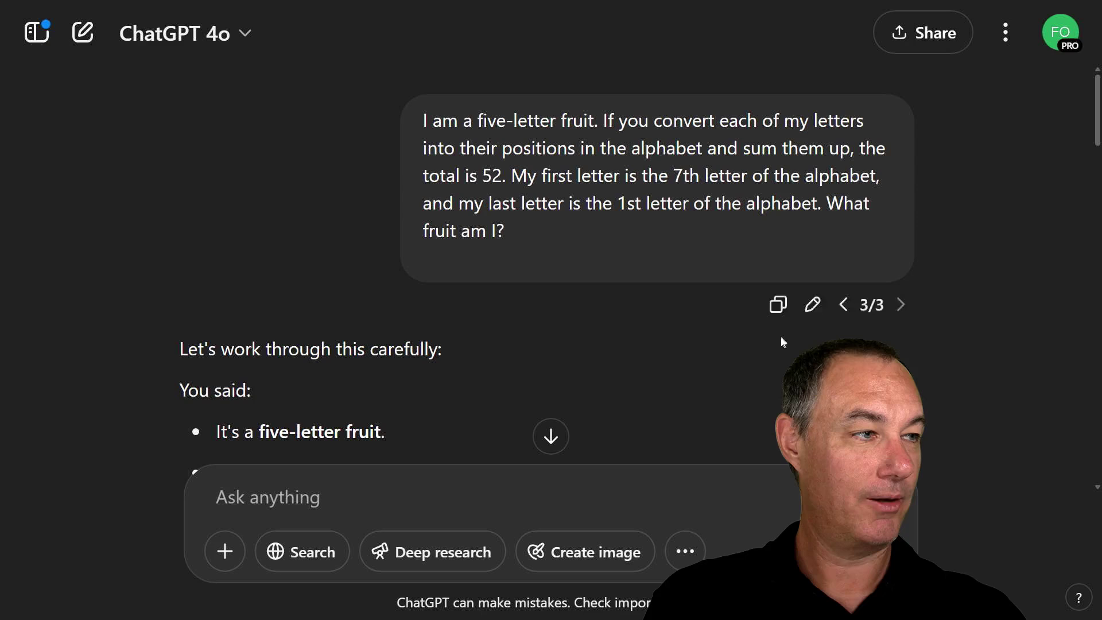
left_click(843, 305)
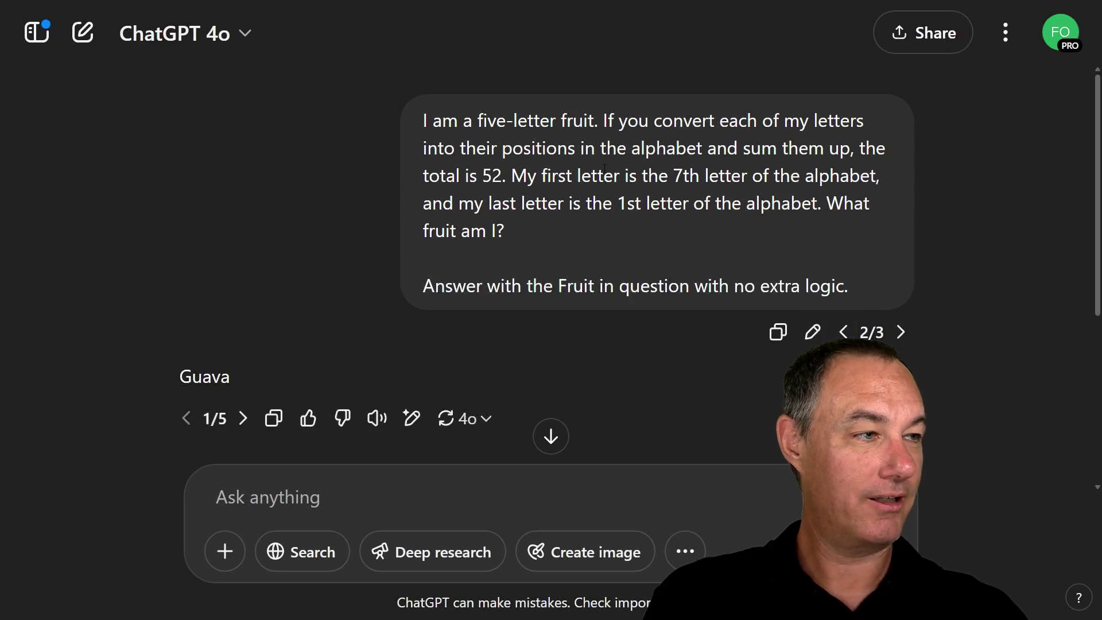
Remove the first- and last-letter clue sentence and resend, getting the reply 'Lemon'.
left_click(814, 331)
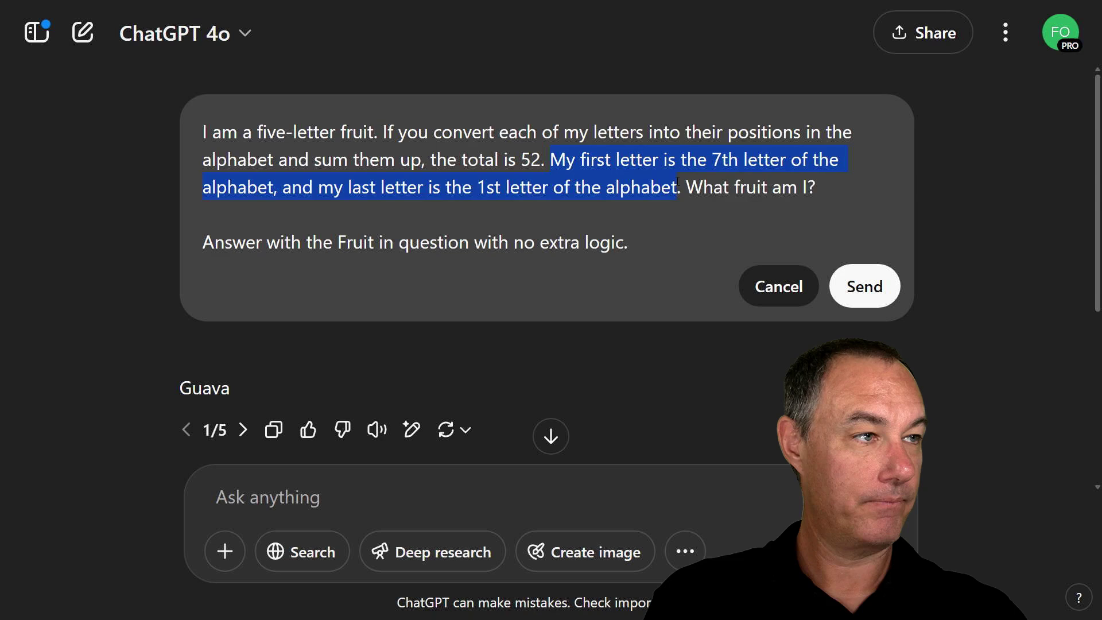
key("BackSpace")
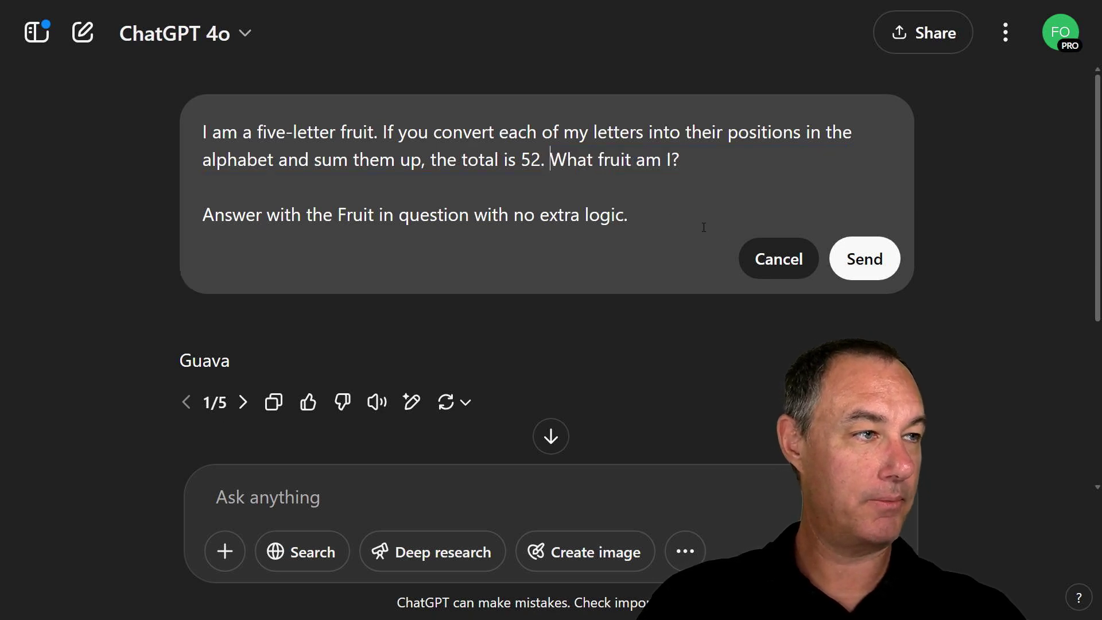
left_click(857, 259)
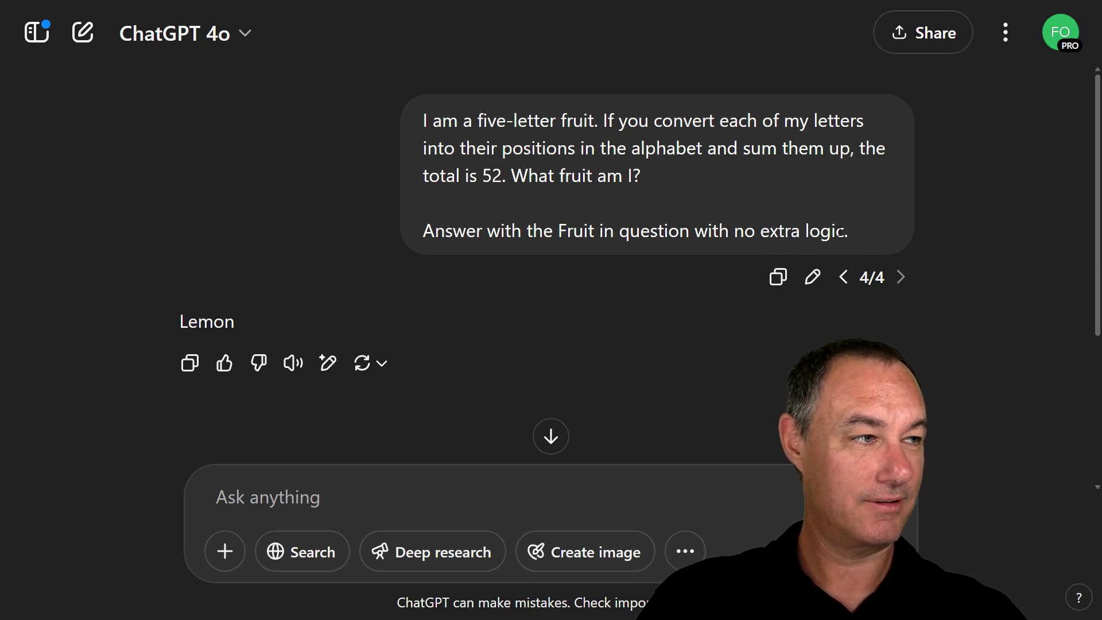
Delete the 'Answer with the Fruit…' line from the prompt draft.
left_click(811, 277)
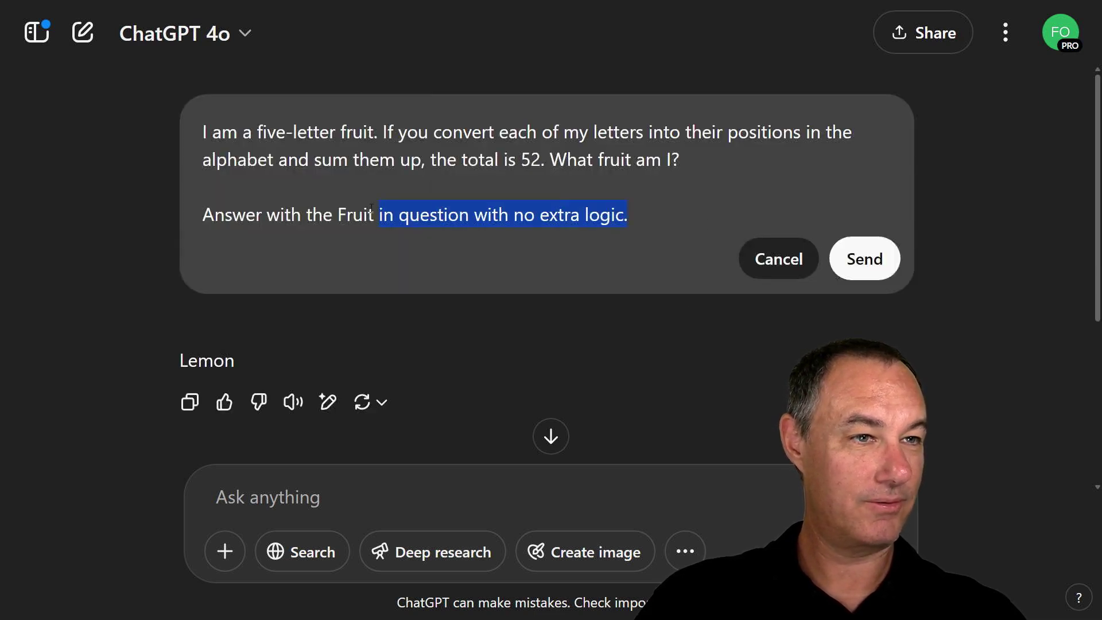
left_click_drag(373, 214, 177, 209)
key("BackSpace")
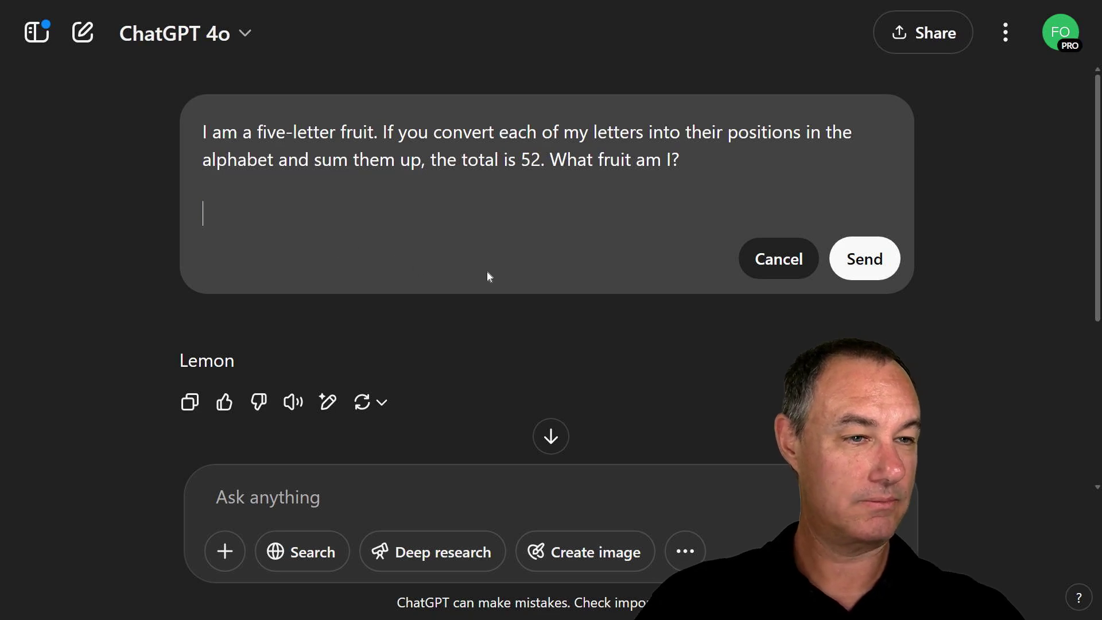
Send the prompt without the answer-only line, getting reasoning that sums GUAVA to 52.
left_click(865, 258)
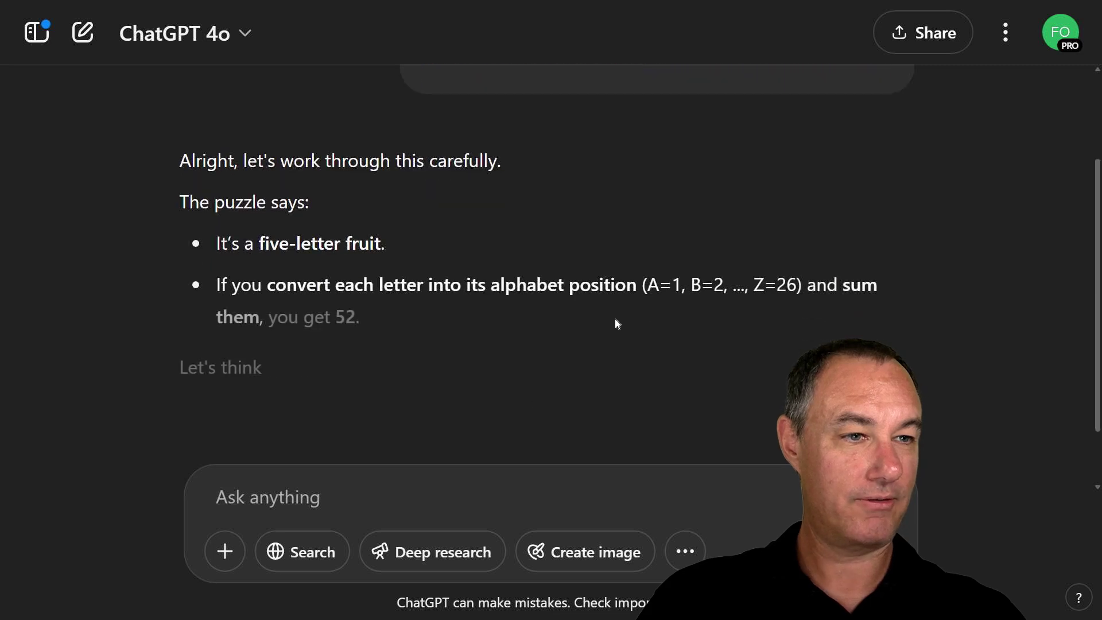
scroll(604, 320, "down", 2)
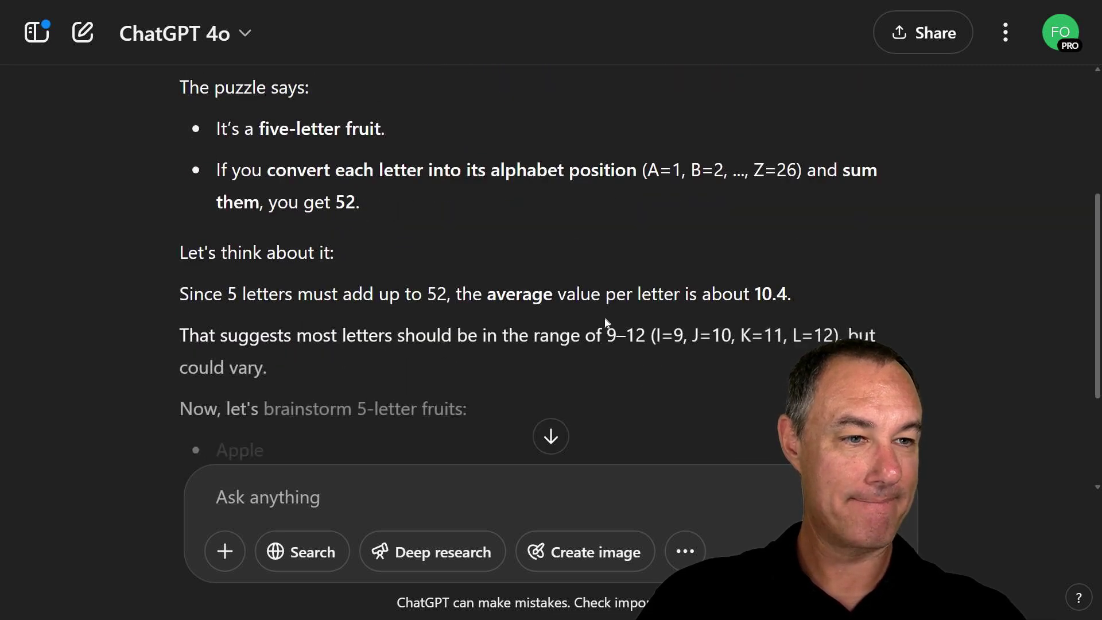
scroll(605, 323, "down", 2)
scroll(604, 323, "down", 1)
scroll(605, 323, "down", 1)
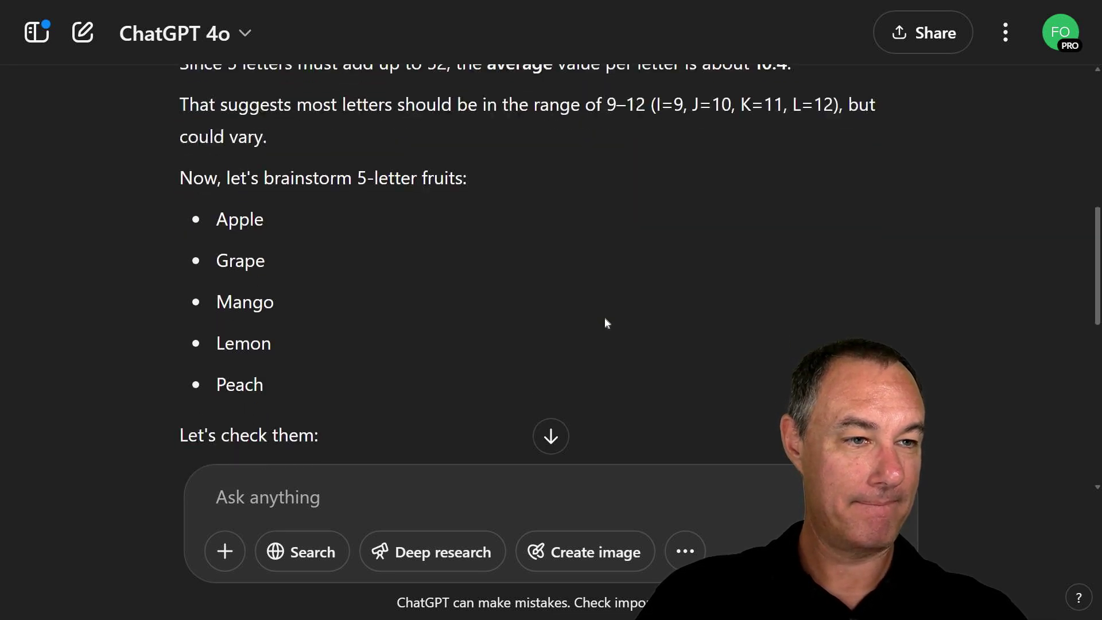
scroll(604, 323, "down", 1)
scroll(586, 320, "down", 2)
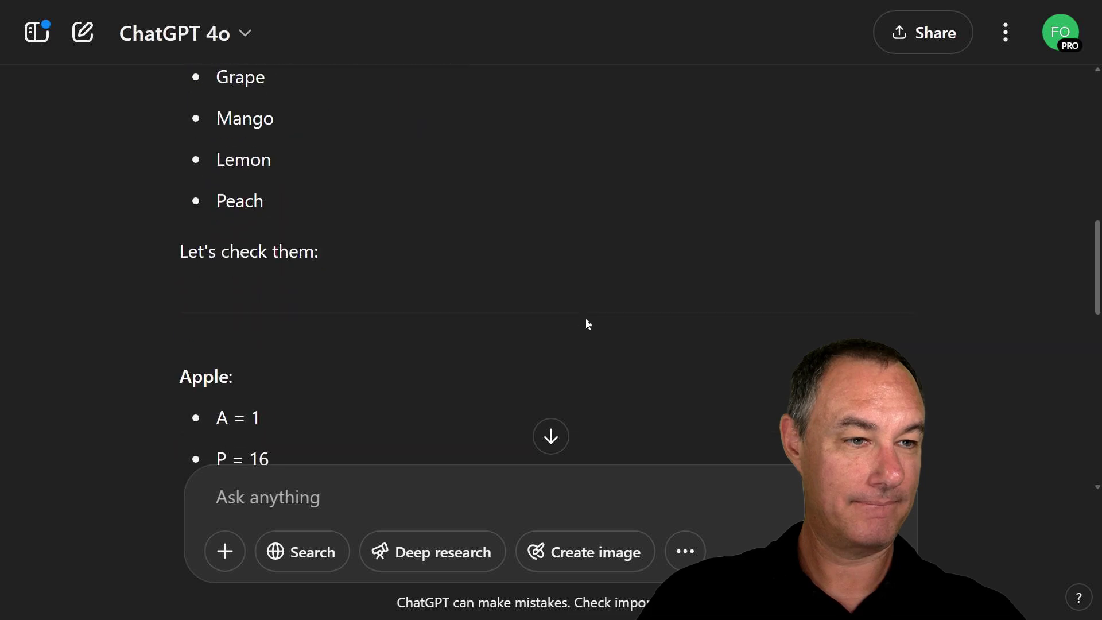
scroll(586, 319, "down", 2)
scroll(586, 320, "down", 5)
scroll(586, 320, "down", 1)
scroll(585, 319, "down", 1)
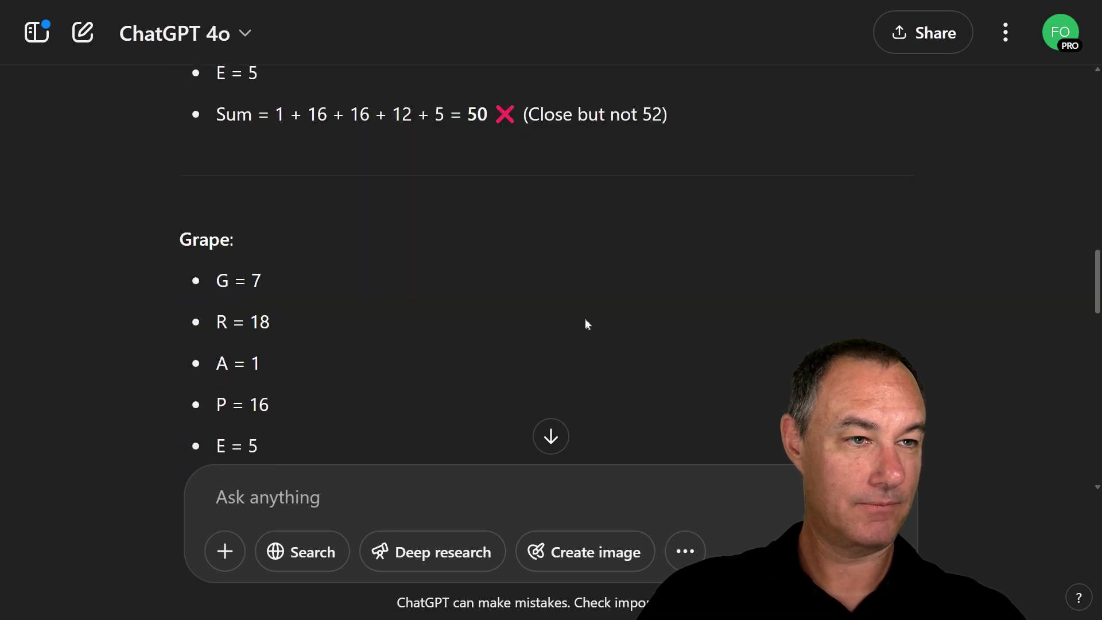
scroll(586, 320, "down", 5)
scroll(585, 319, "down", 2)
scroll(585, 320, "down", 5)
scroll(585, 324, "down", 2)
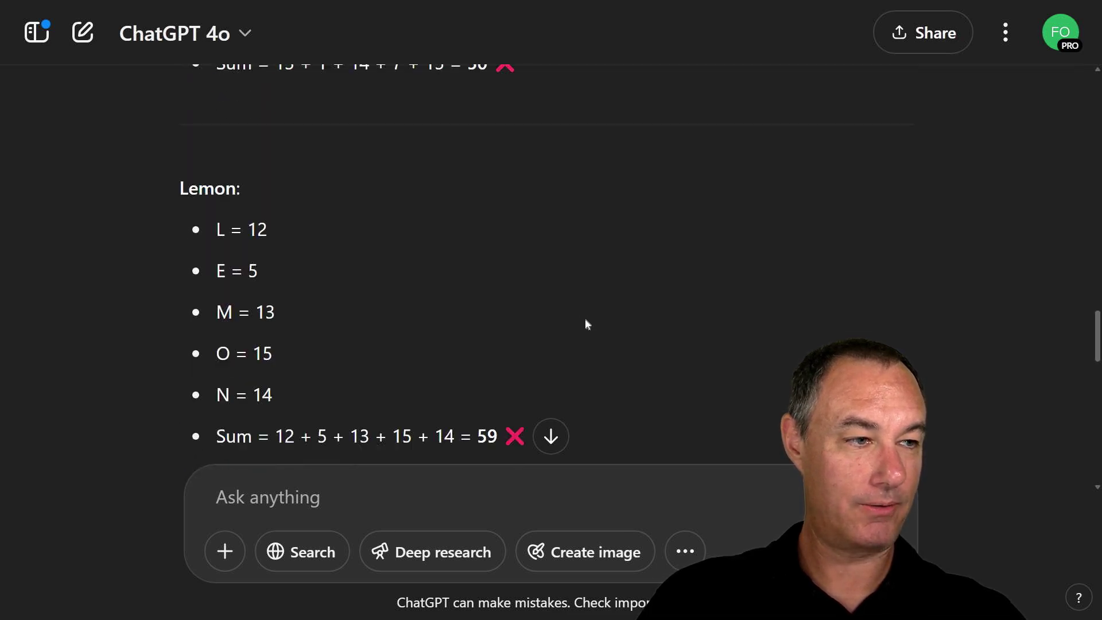
scroll(585, 324, "down", 1)
scroll(586, 323, "down", 3)
scroll(586, 324, "down", 5)
scroll(585, 325, "down", 1)
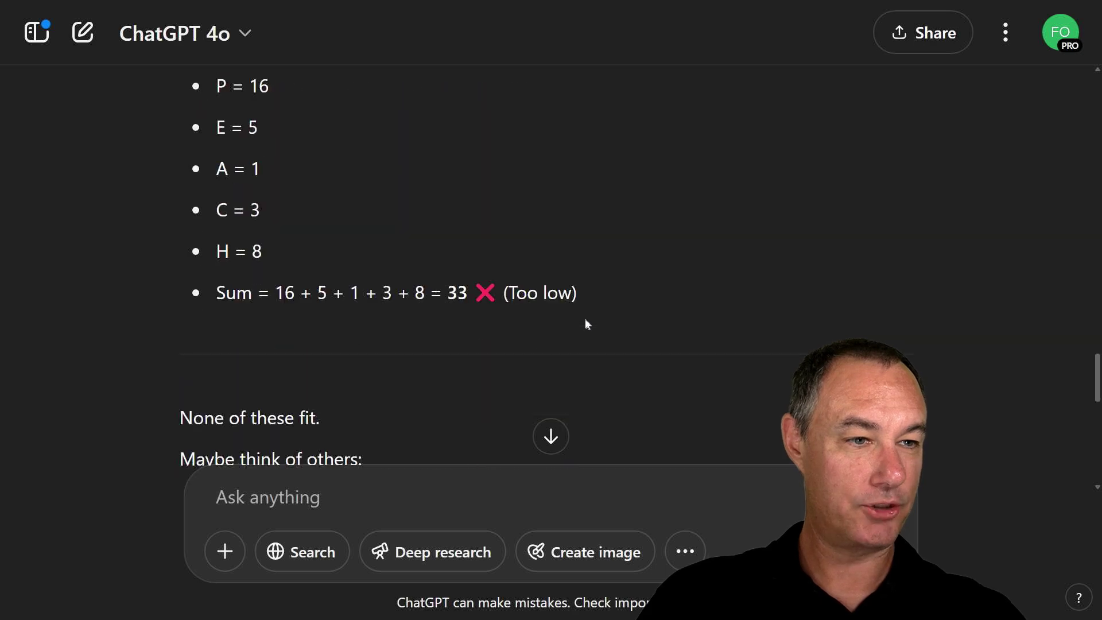
scroll(586, 324, "down", 5)
scroll(333, 234, "down", 1)
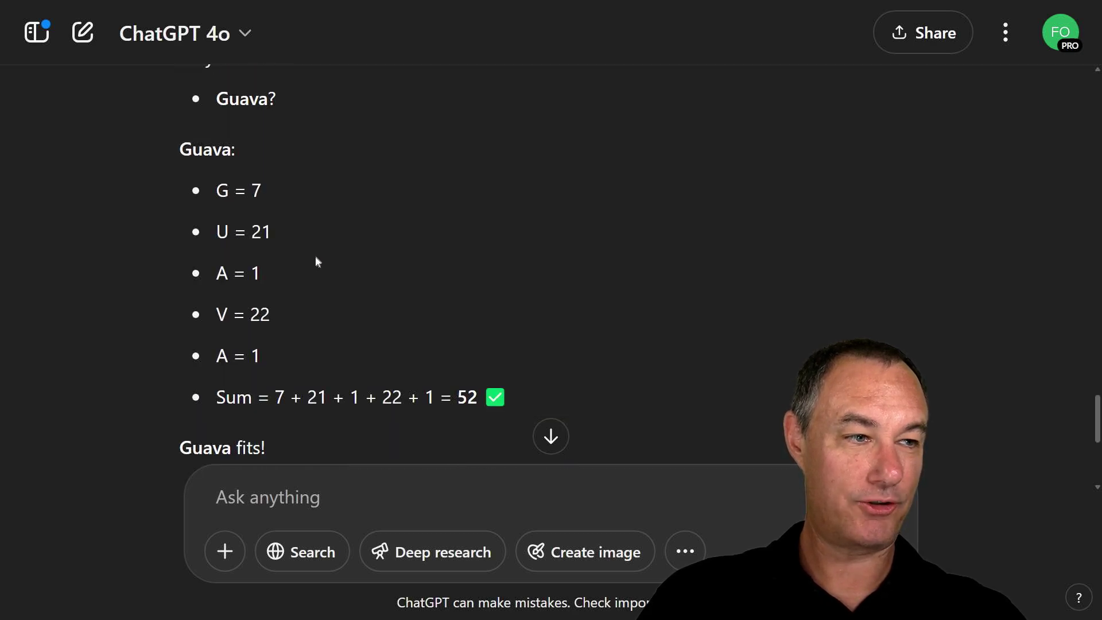
scroll(368, 317, "down", 1)
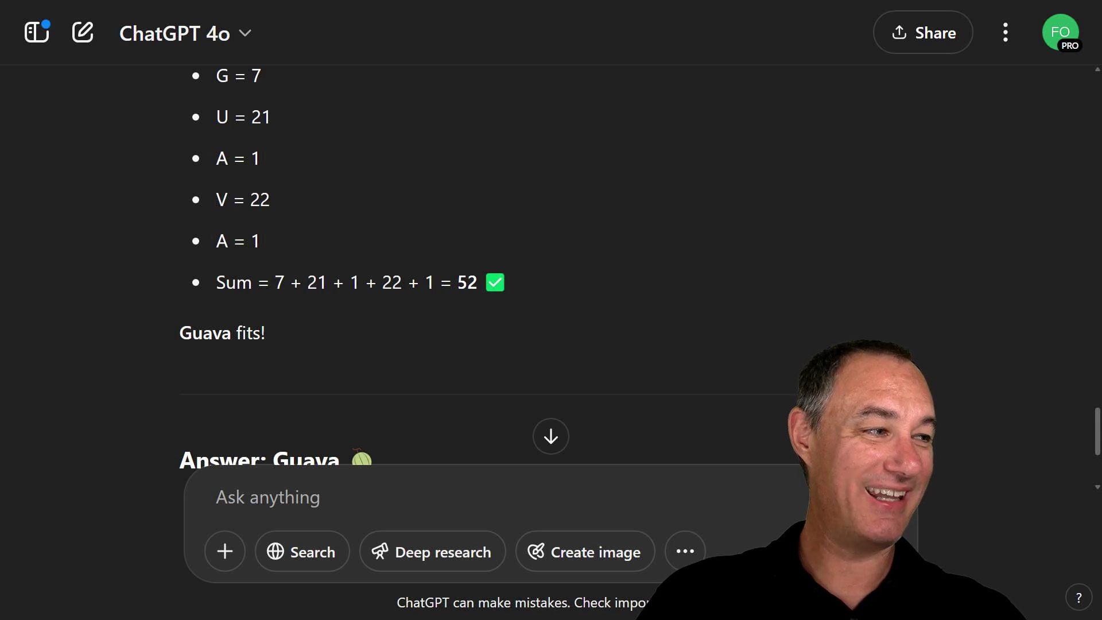
scroll(550, 258, "up", 1)
scroll(551, 258, "down", 2)
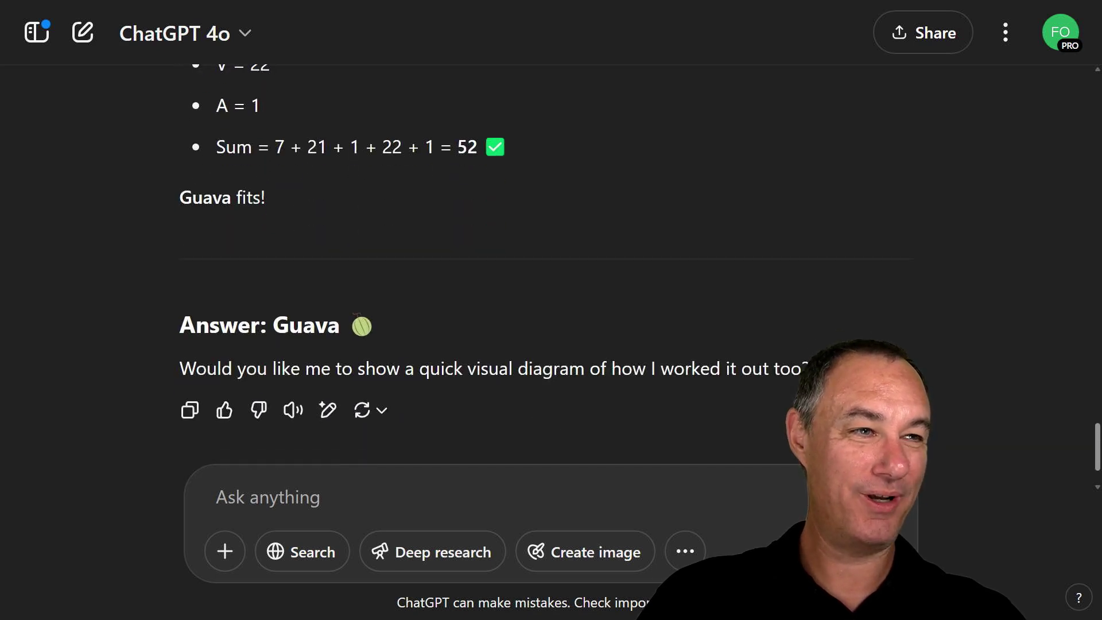
scroll(551, 258, "up", 15)
scroll(551, 259, "up", 15)
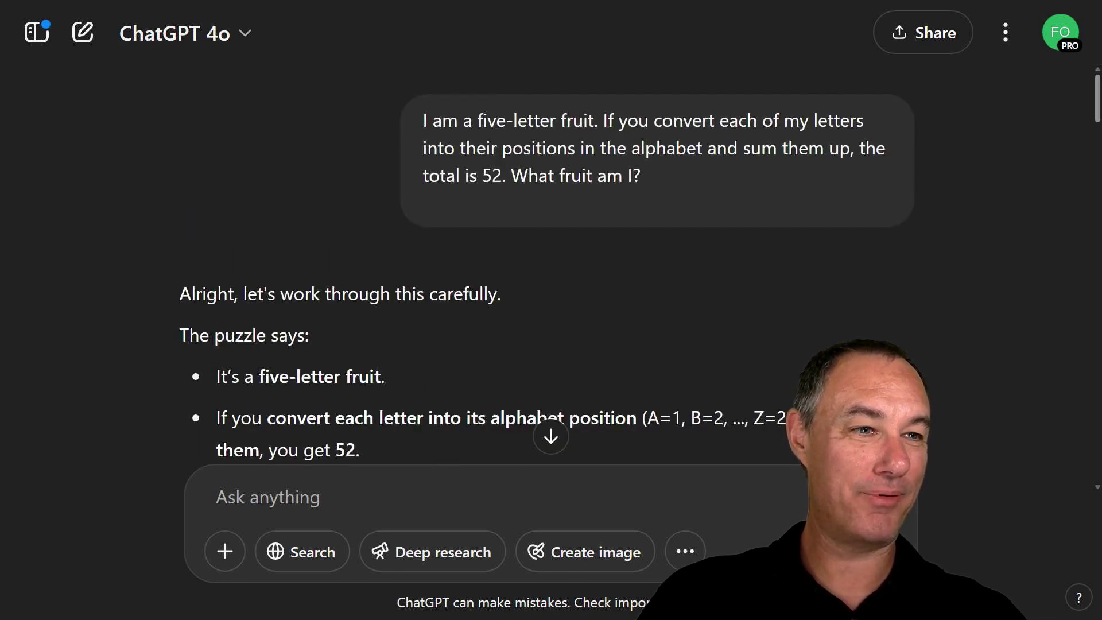
scroll(506, 286, "down", 1)
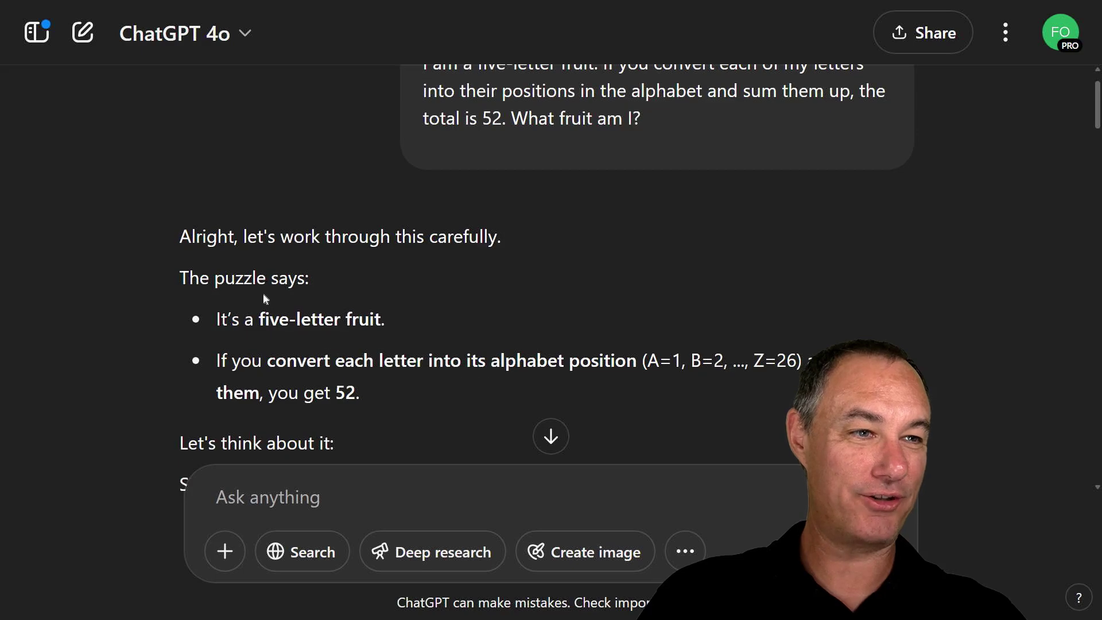
scroll(262, 297, "down", 2)
scroll(365, 280, "down", 1)
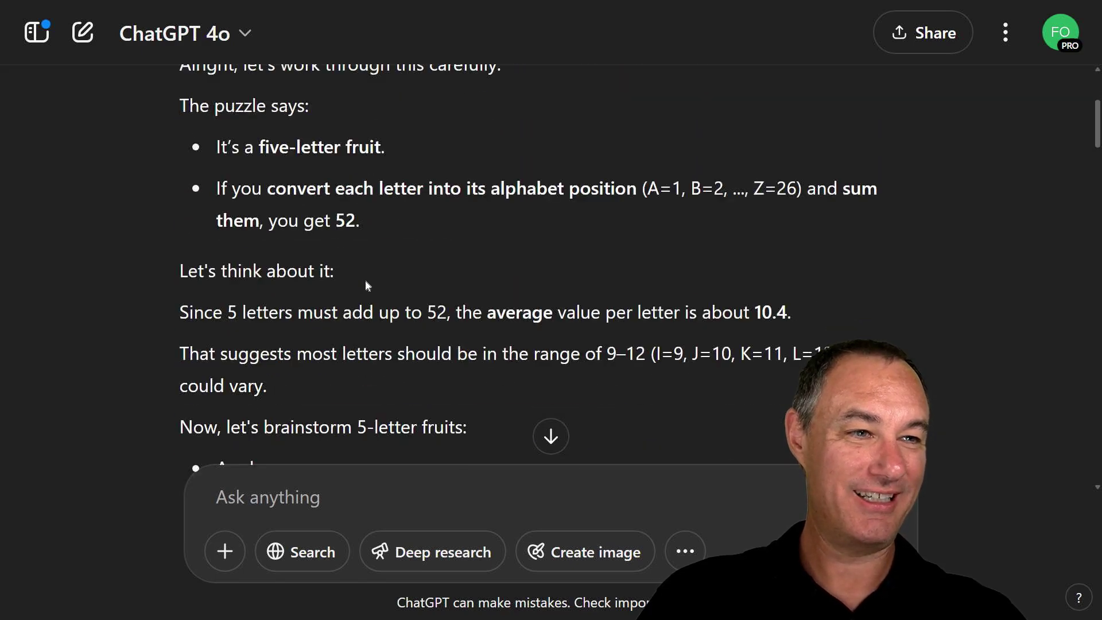
scroll(365, 280, "up", 2)
scroll(375, 282, "up", 2)
mouse_move(770, 166)
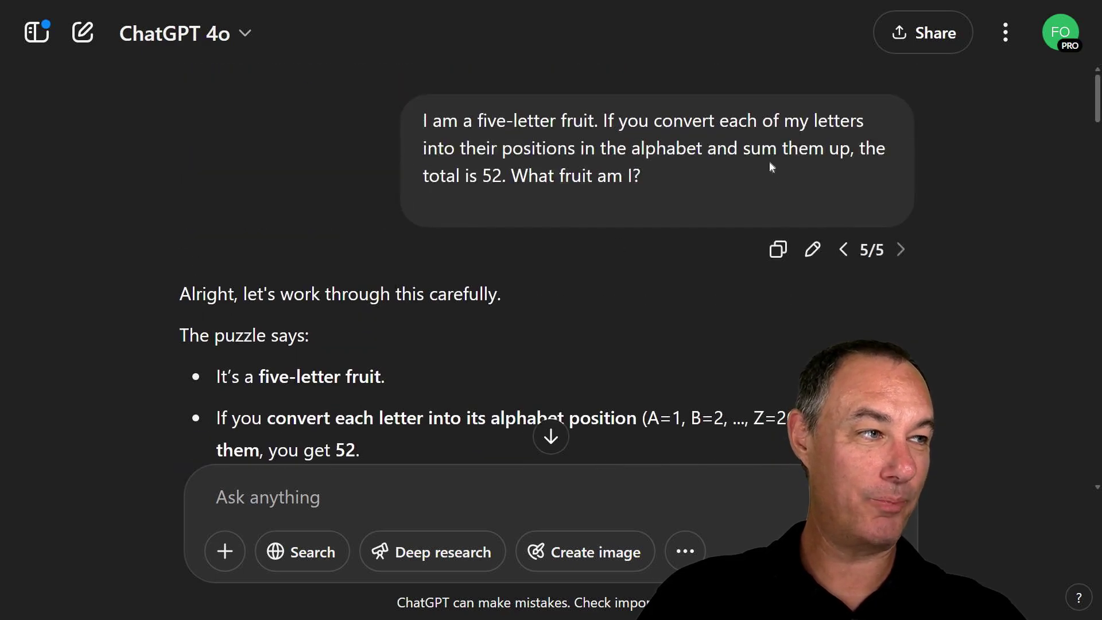
left_click(843, 248)
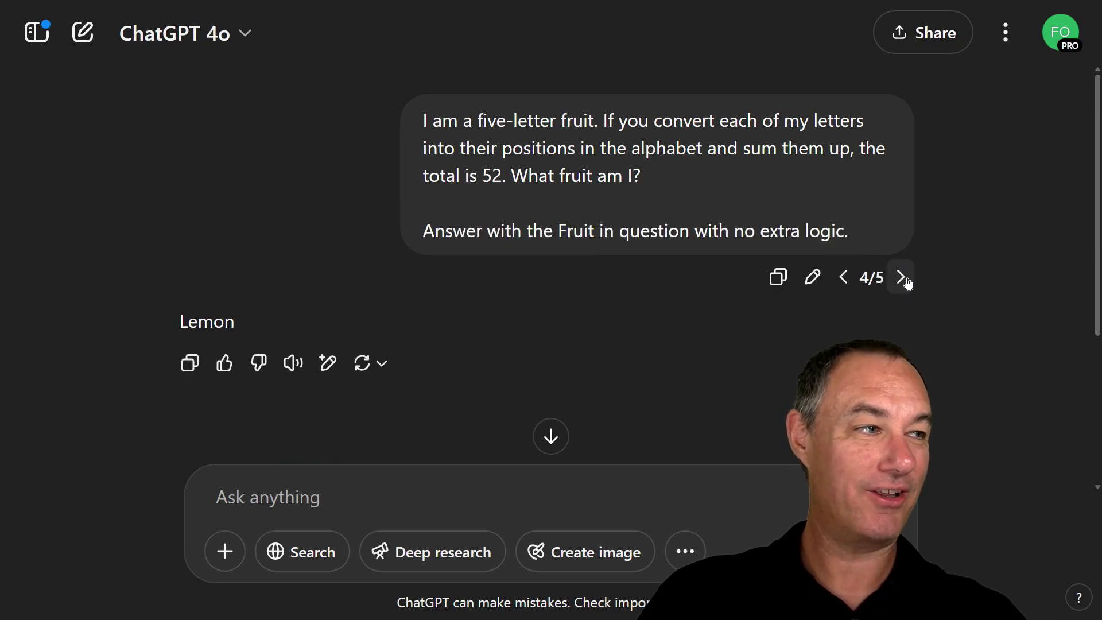
left_click(904, 277)
scroll(703, 261, "down", 1)
scroll(569, 359, "down", 2)
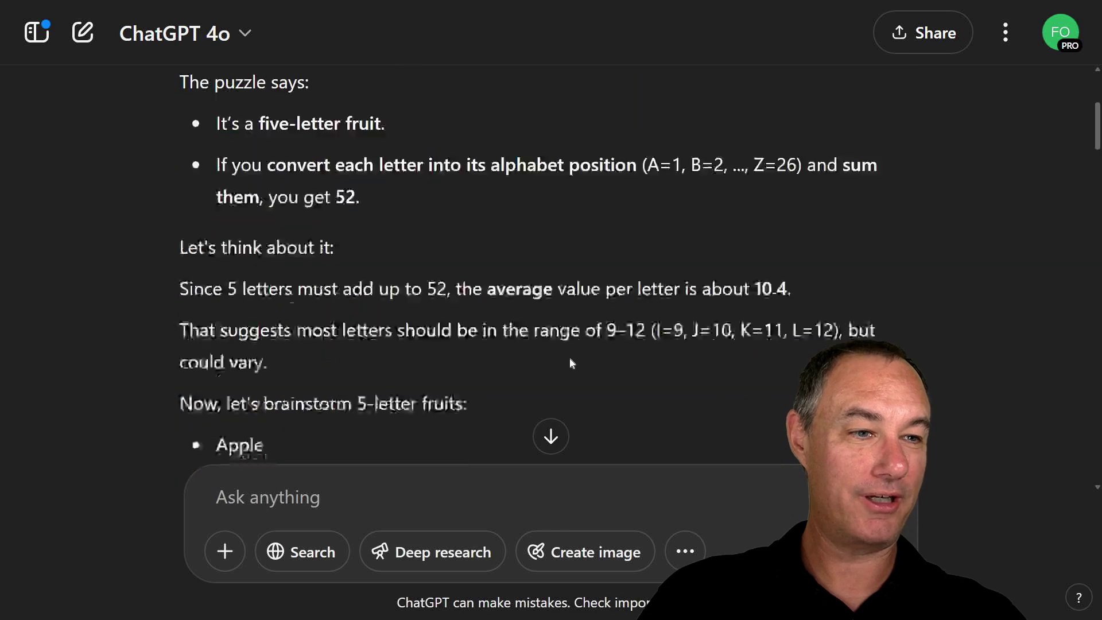
scroll(569, 363, "down", 3)
scroll(569, 363, "down", 3)
scroll(568, 363, "down", 3)
scroll(571, 362, "down", 5)
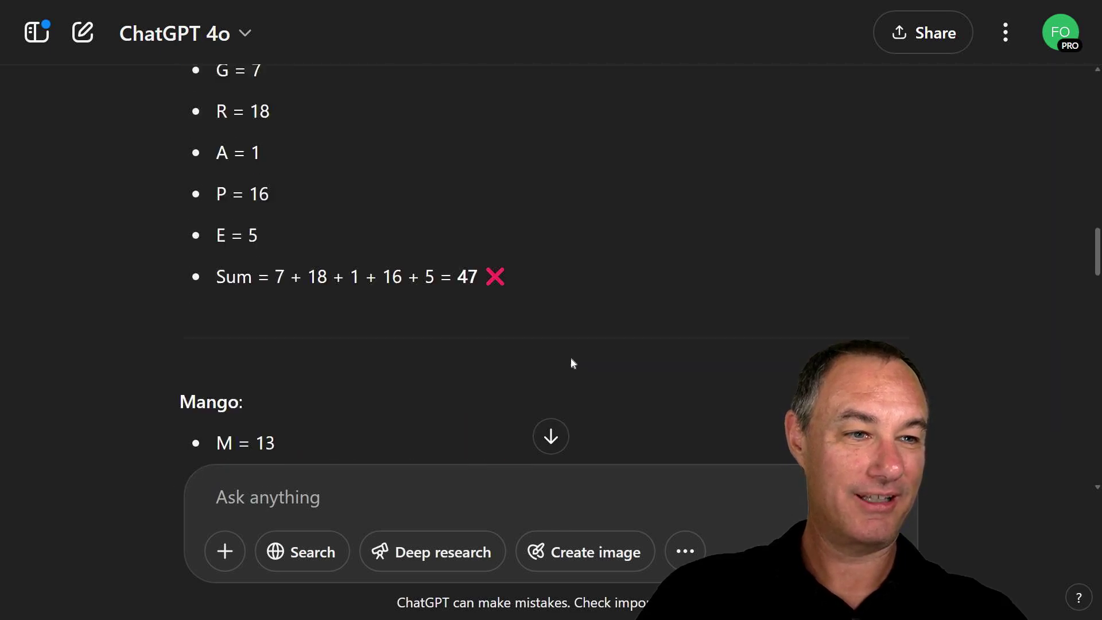
scroll(571, 362, "down", 2)
scroll(571, 363, "down", 3)
scroll(571, 363, "down", 2)
scroll(573, 362, "down", 1)
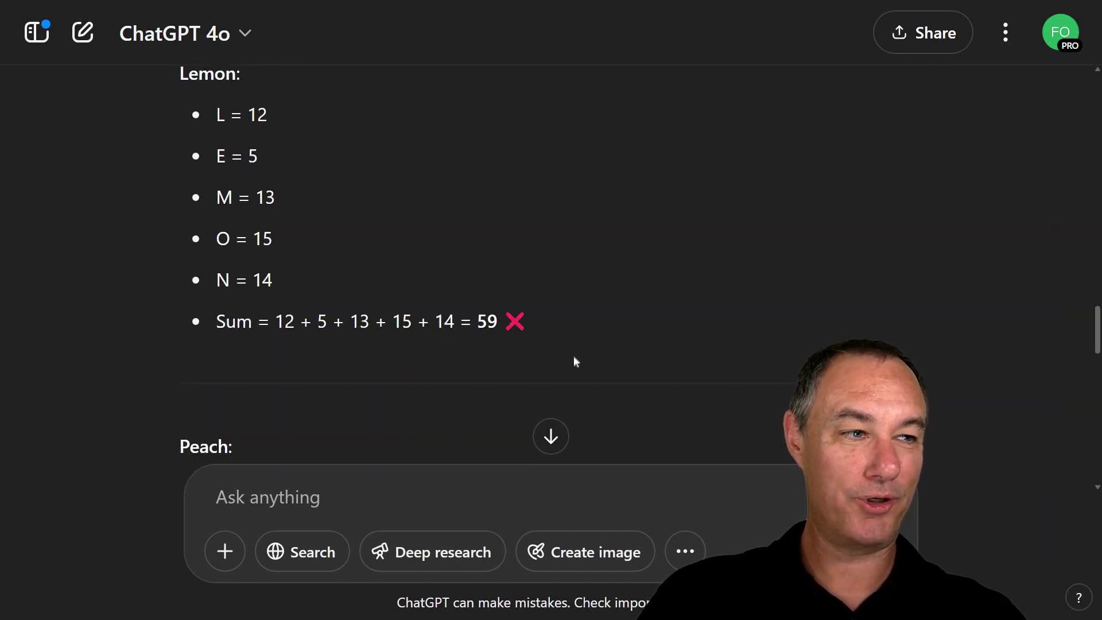
scroll(574, 360, "up", 1)
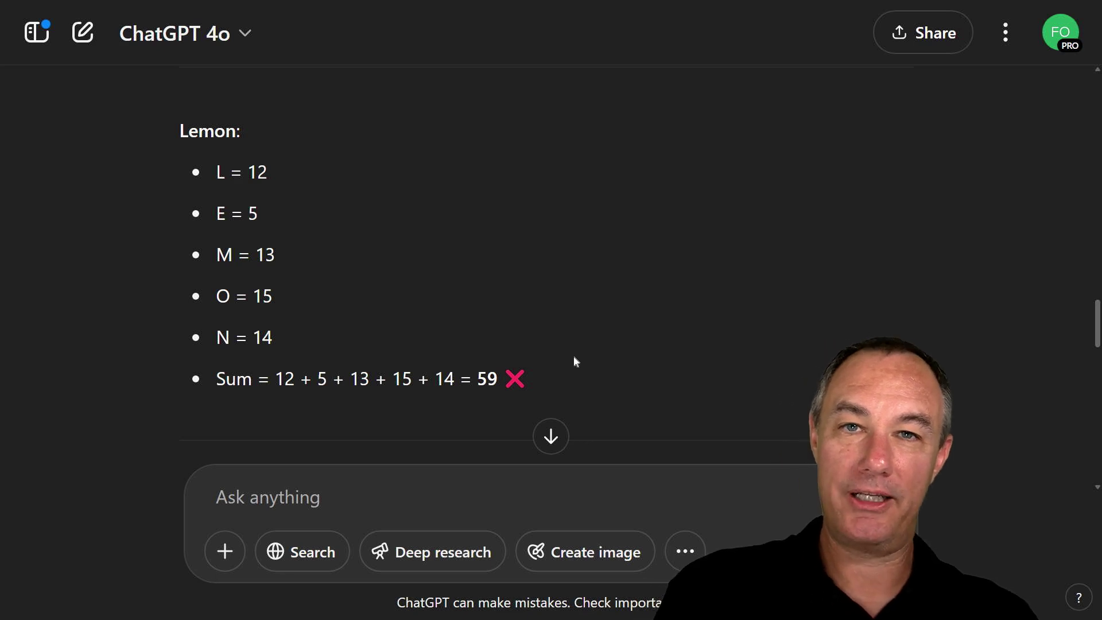